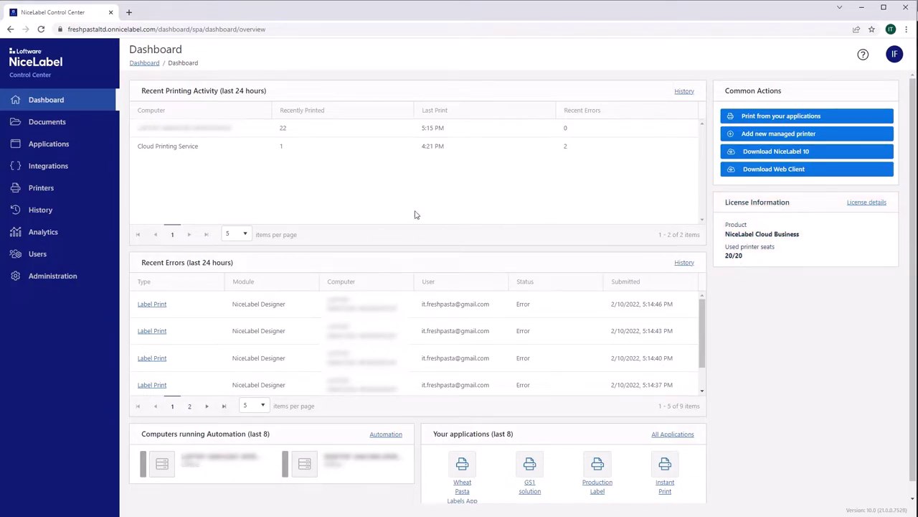
Show the Licensed Printers list under Printers and sort it by the Reserved column
left_click(57, 193)
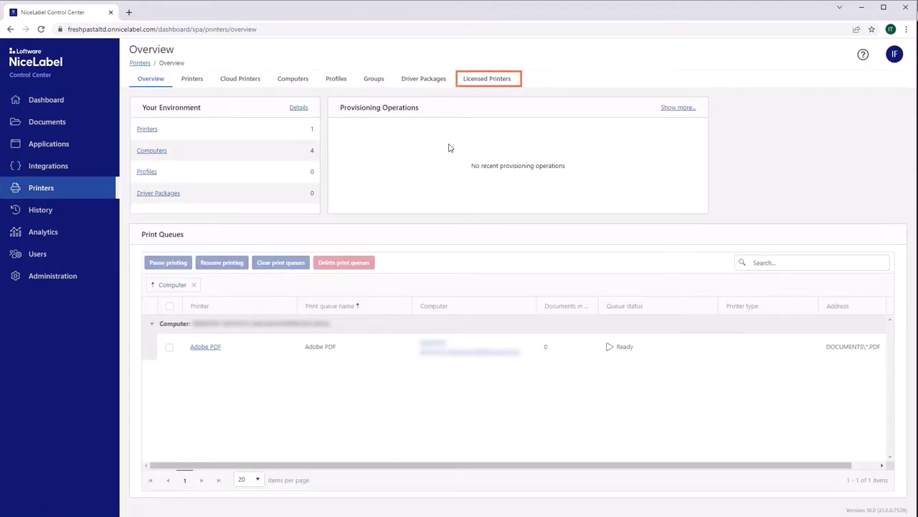
left_click(495, 89)
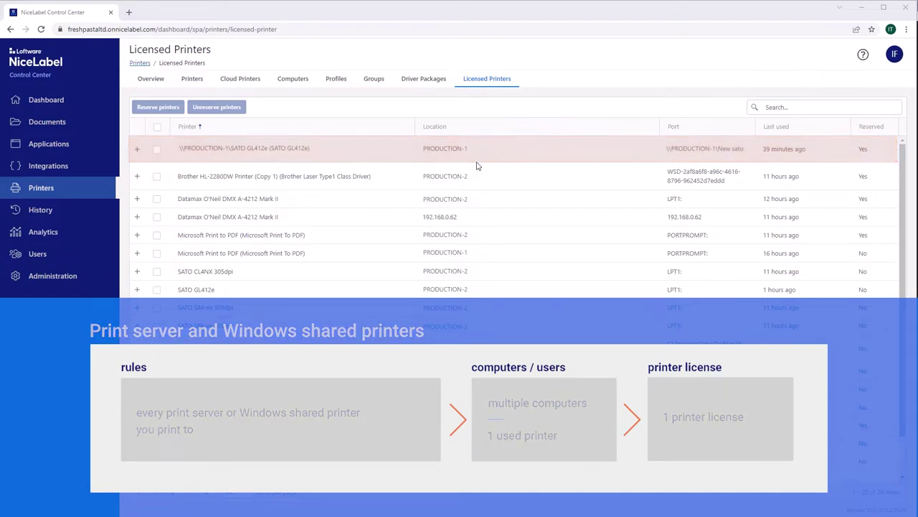
left_click(869, 127)
Sort the Reserved column descending so the six reserved printers appear first
left_click(869, 127)
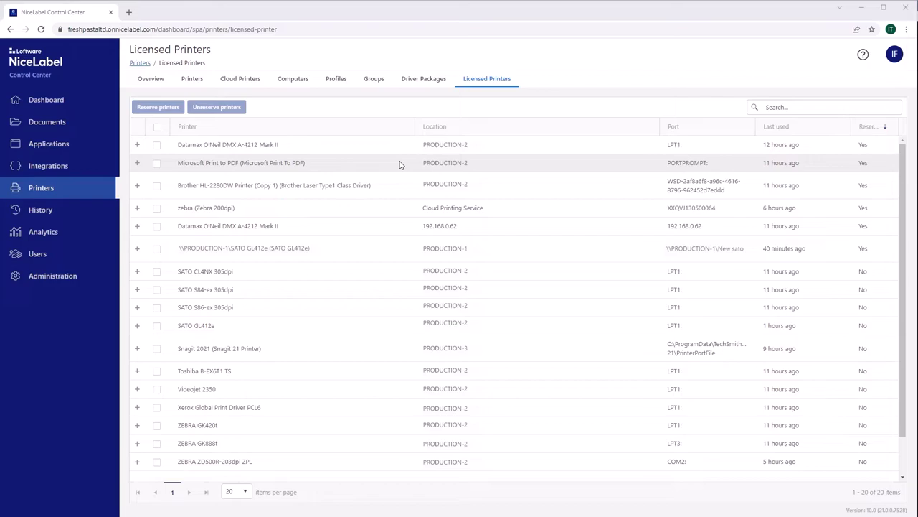
Reserve the SATO CL4NX 305dpi printer and check its newly reserved row
left_click(157, 272)
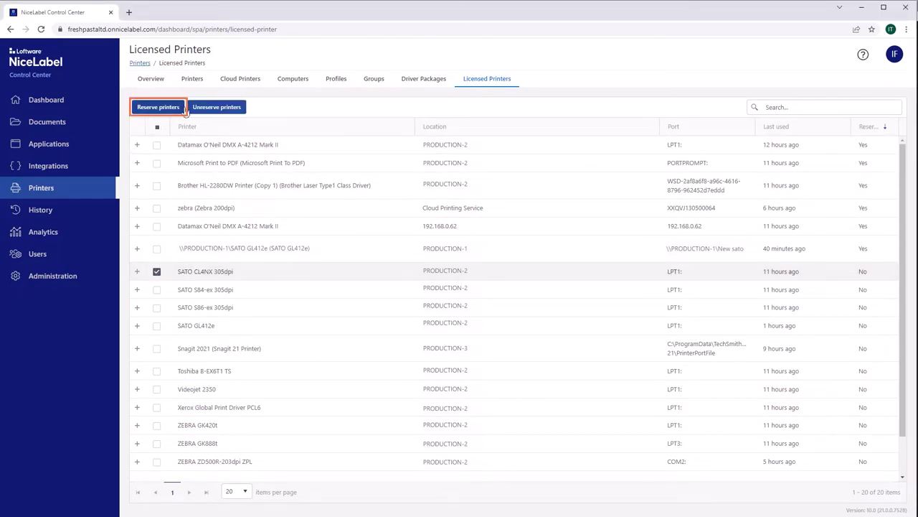
left_click(180, 106)
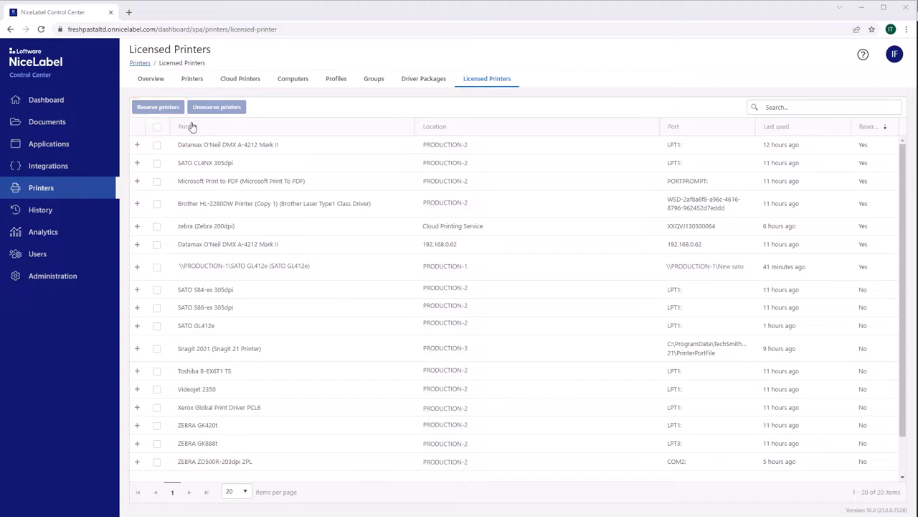
left_click(248, 166)
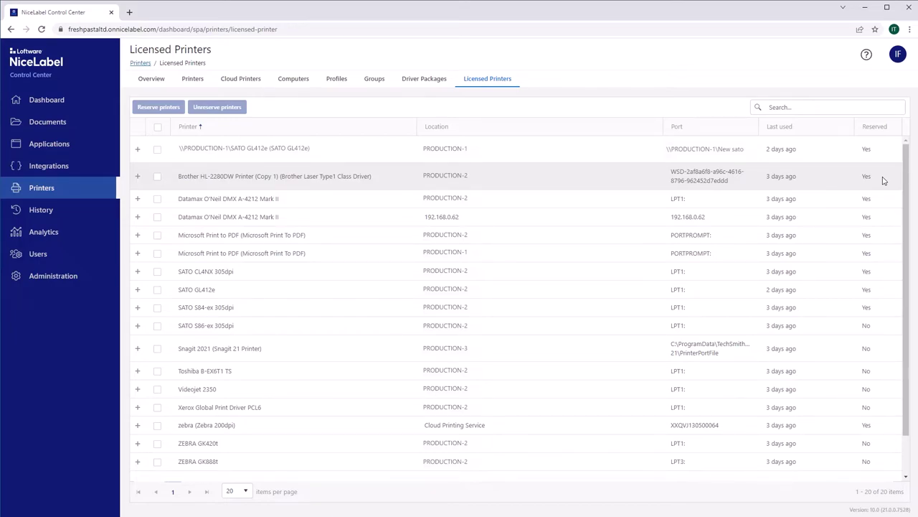
Refresh the page to reveal the 21-of-20 seats over-limit warning with 30 days to resolve
key("F5")
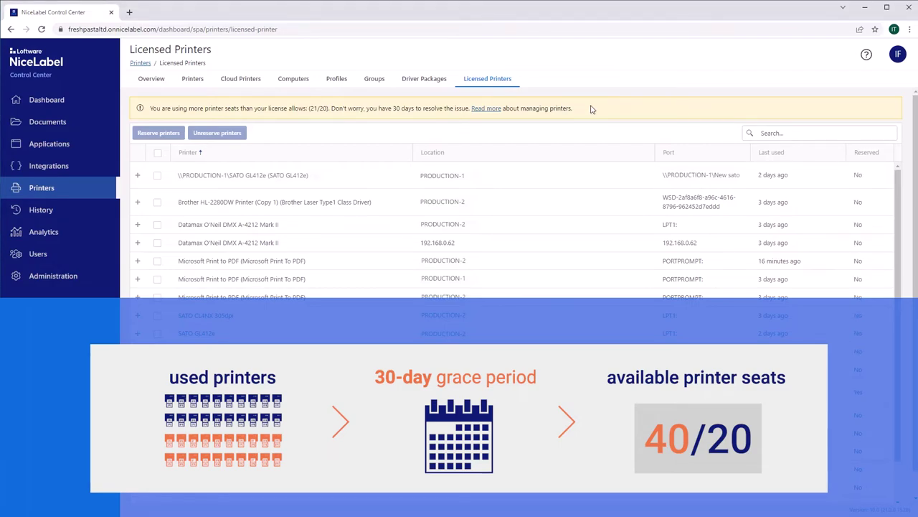
Reload the Licensed Printers page a second time with F5
key("F5")
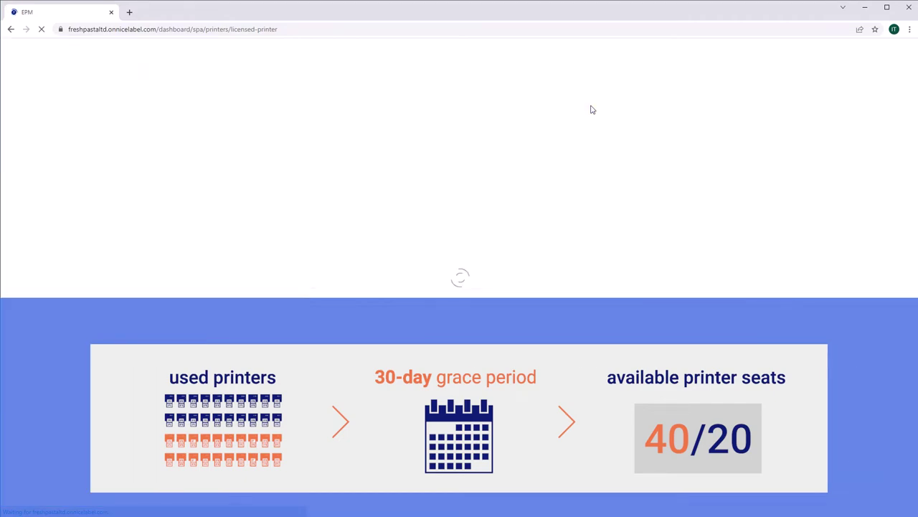